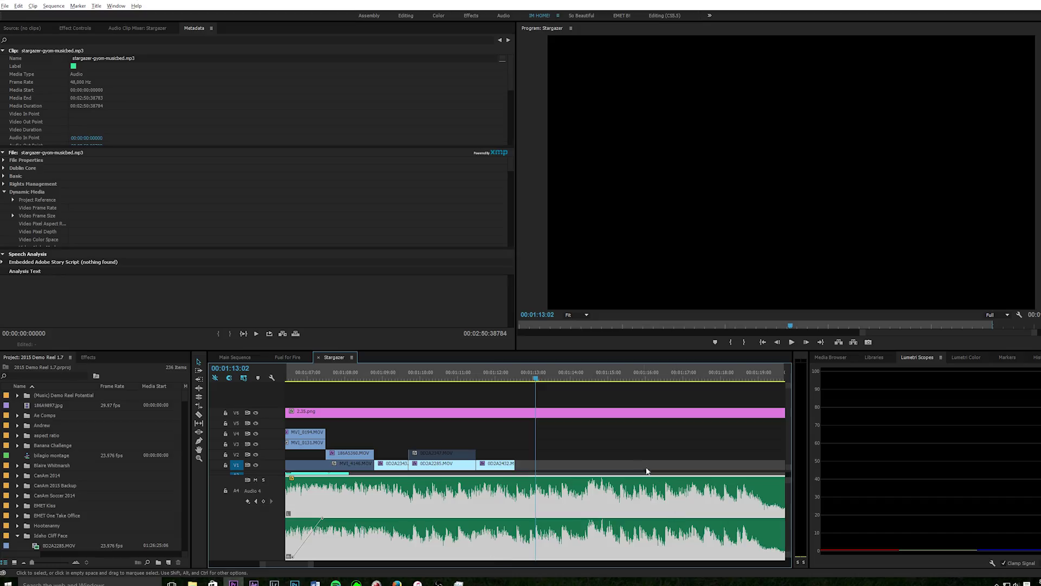
Select a clip in the Stargazer sequence to inspect it in the Metadata panel.
left_click(642, 470)
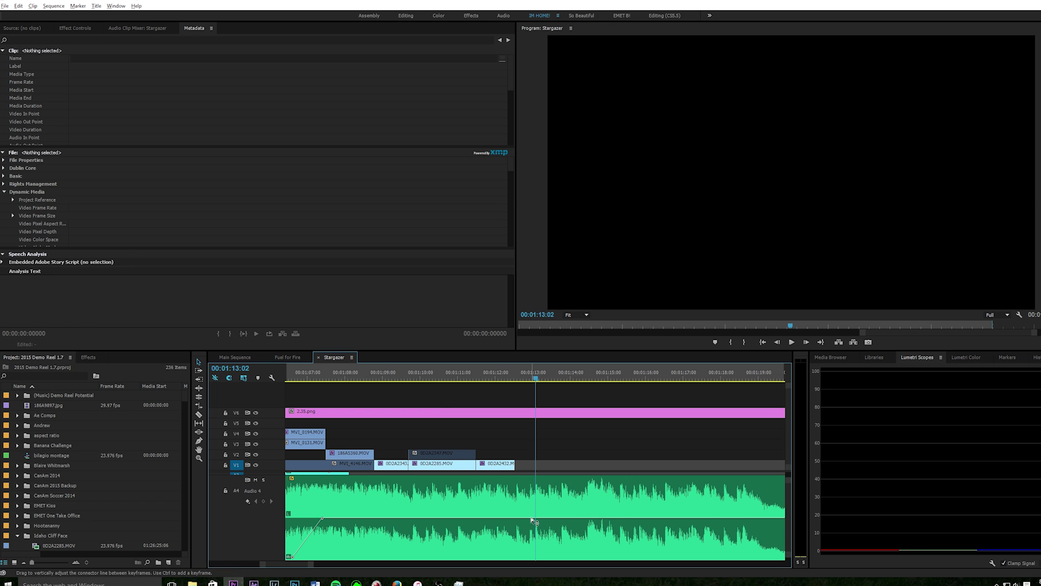
Drag the Audio 4 music bed's volume line up to about +6.02 dB.
left_click_drag(531, 519, 532, 510)
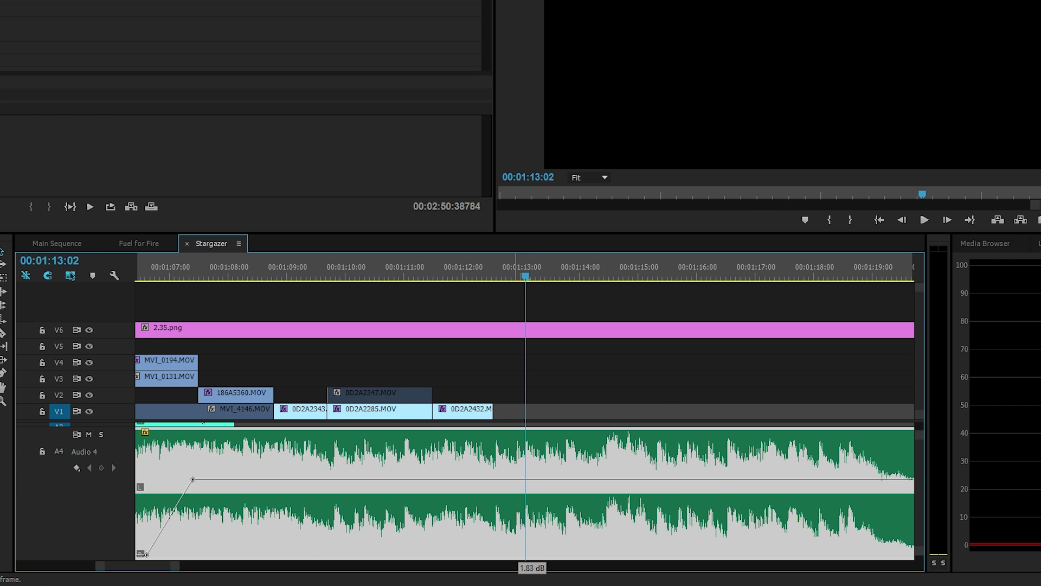
left_click_drag(529, 479, 579, 432)
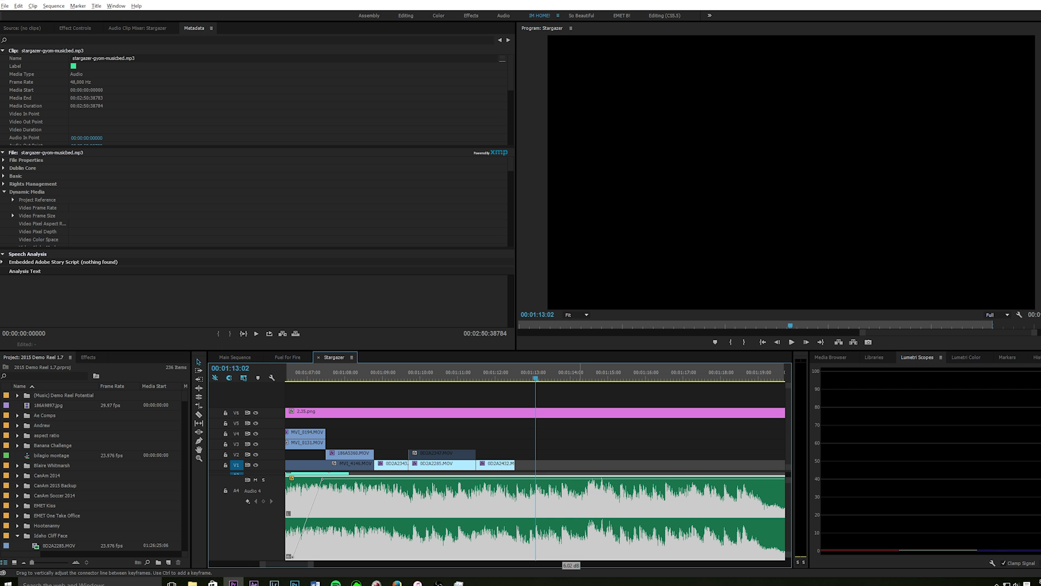
left_click_drag(579, 477, 570, 479)
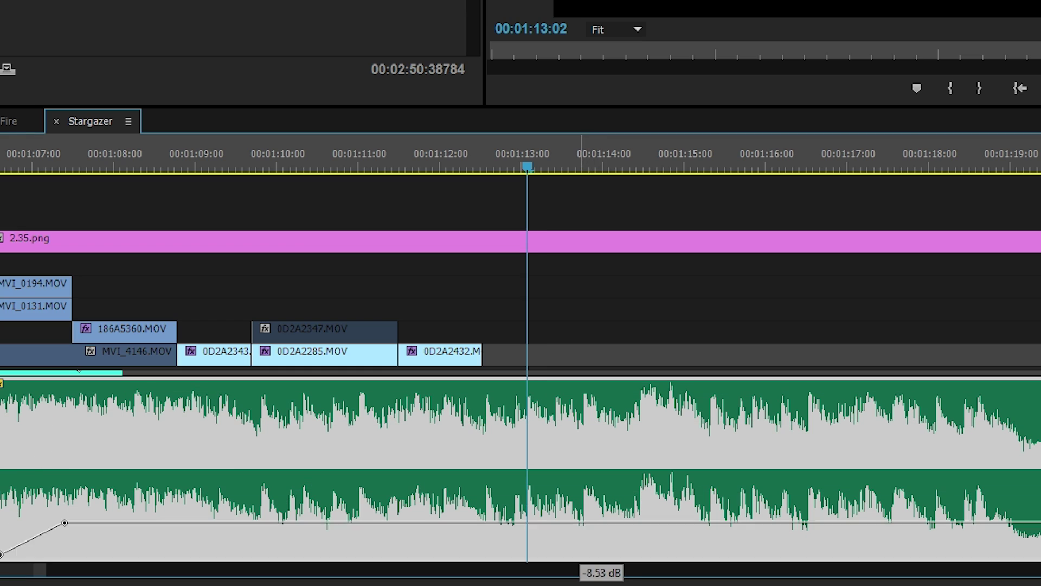
left_click_drag(580, 383, 580, 384)
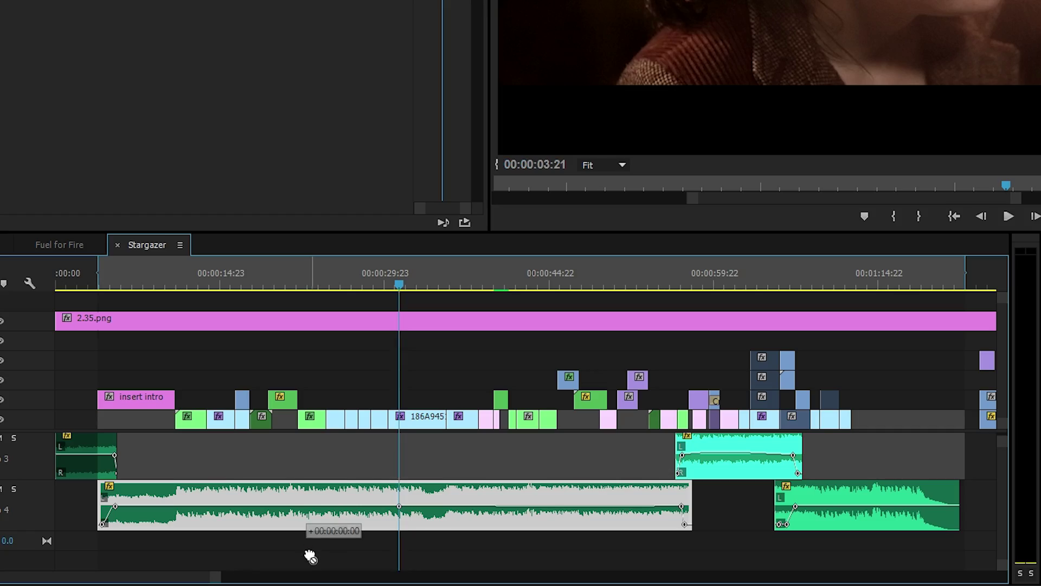
Alt-drag a copy of stargazer-gvom-musicbed.mp3 onto another audio track, then scroll down the tracks.
mouse_move(311, 557)
left_mouse_down()
mouse_move(318, 564)
mouse_move(310, 557)
left_mouse_up()
scroll(310, 557, "down", 2)
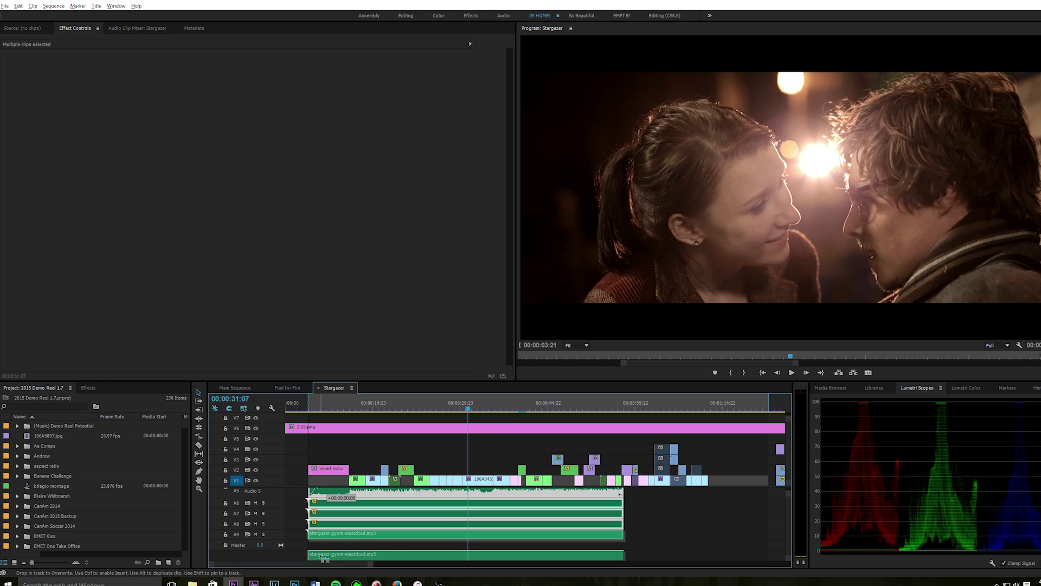
Scroll through audio tracks A8 to A34 to review the stacked music bed copies.
scroll(320, 557, "down", 3)
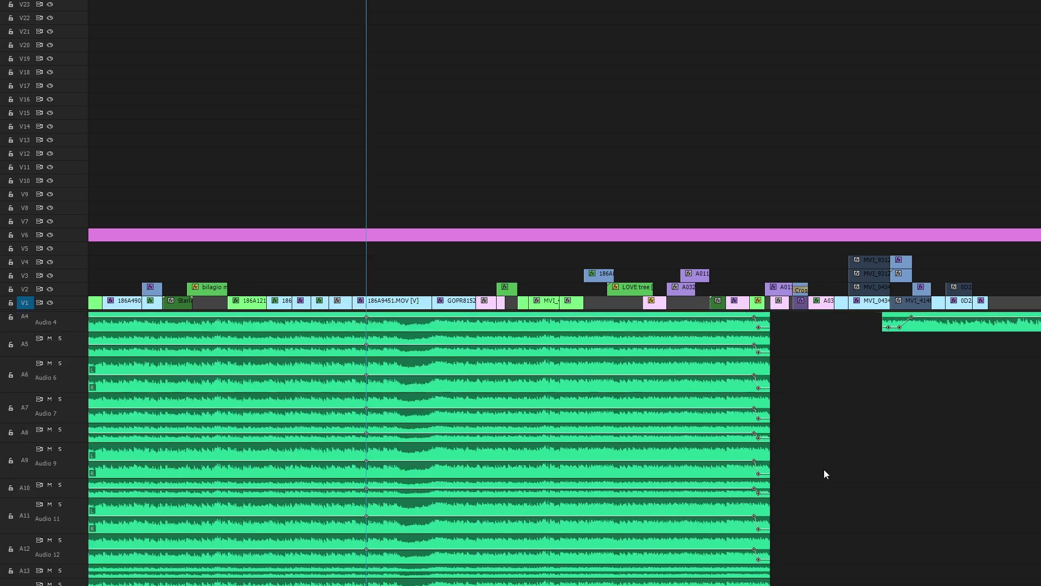
scroll(825, 469, "down", 3)
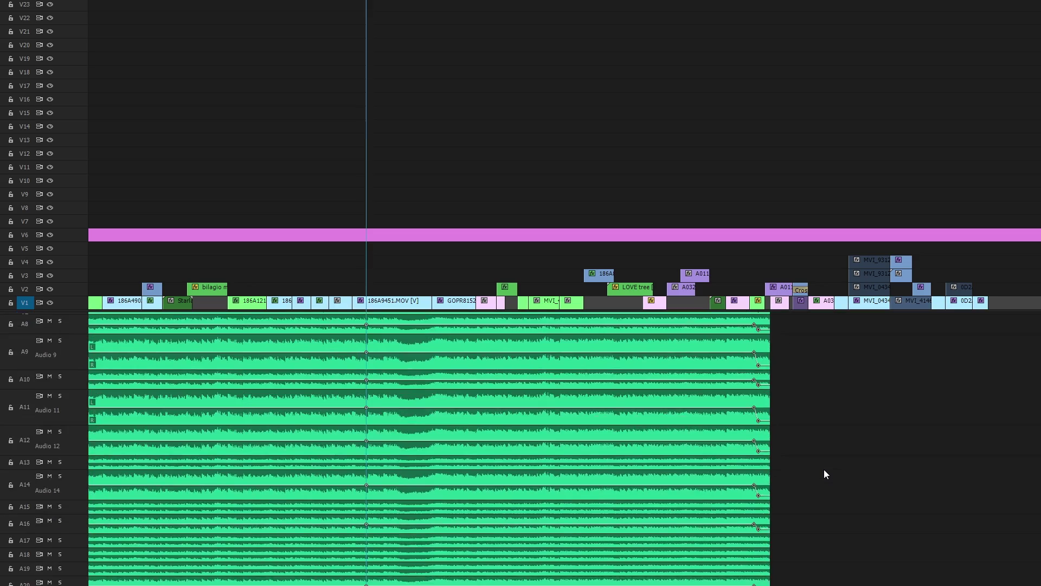
scroll(824, 469, "down", 8)
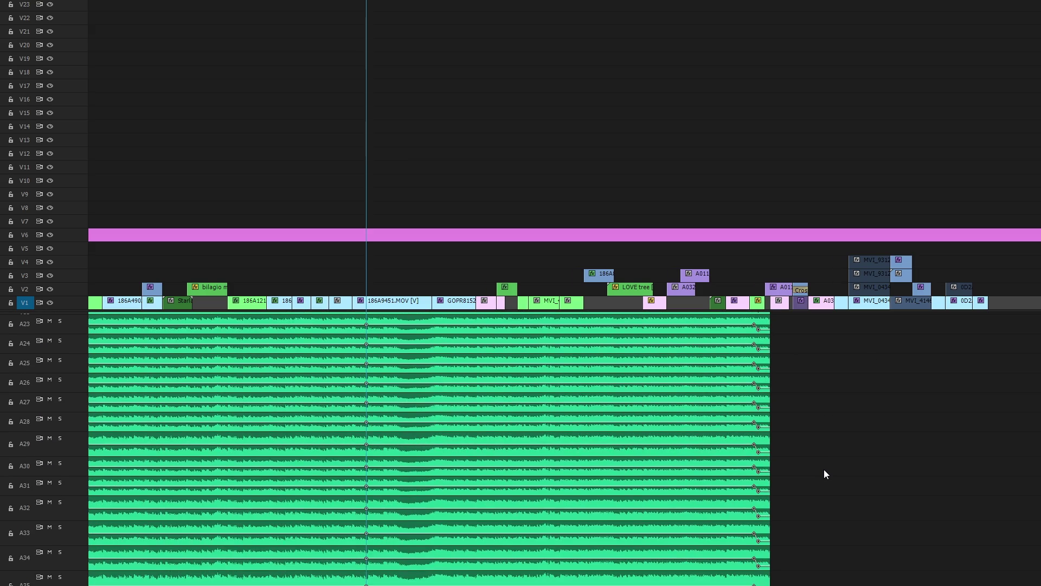
scroll(825, 469, "down", 5)
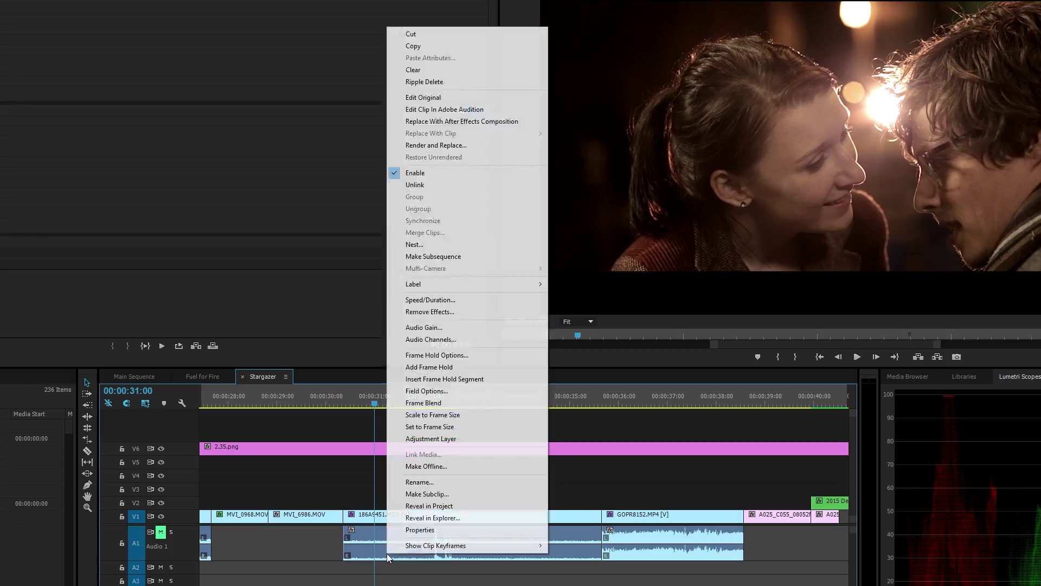
Apply a 15 dB Audio Gain boost to the 186A9451.MOV clip on A1.
left_click(431, 328)
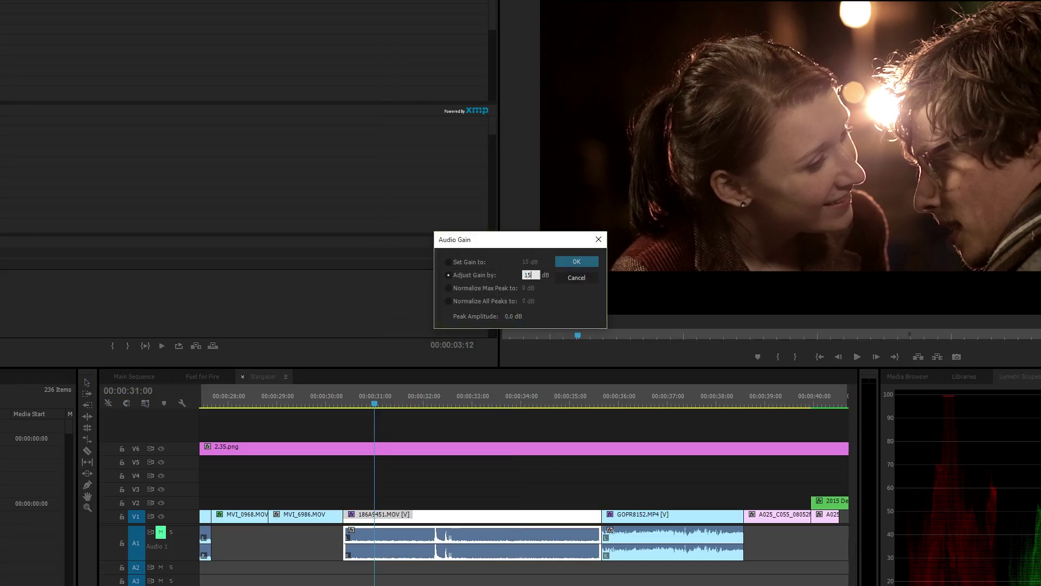
left_click(577, 263)
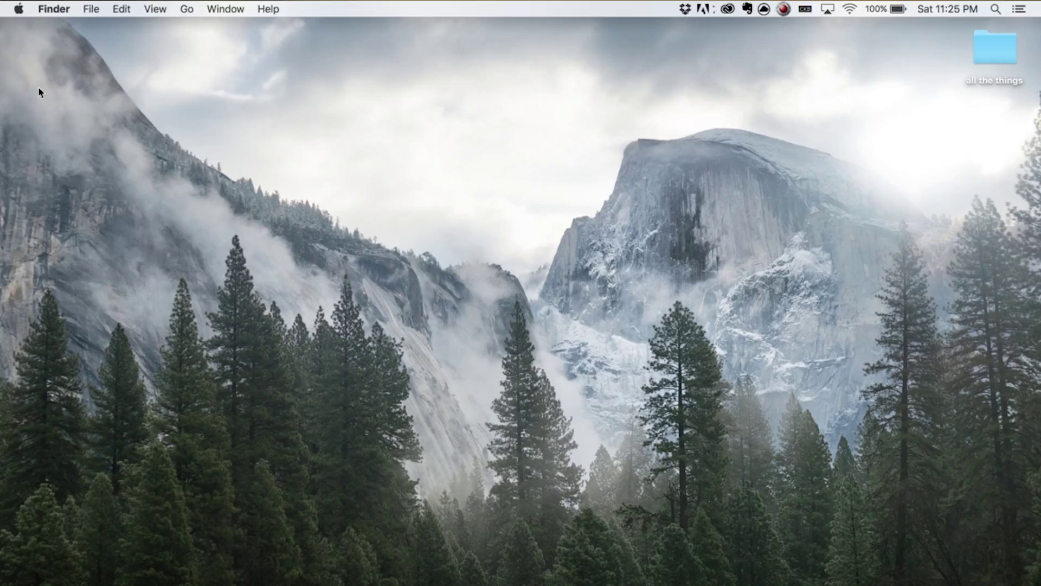
Check the Mac's disk storage in About This Mac, then open Premiere's Media preferences.
left_click(2, 5)
left_click(15, 32)
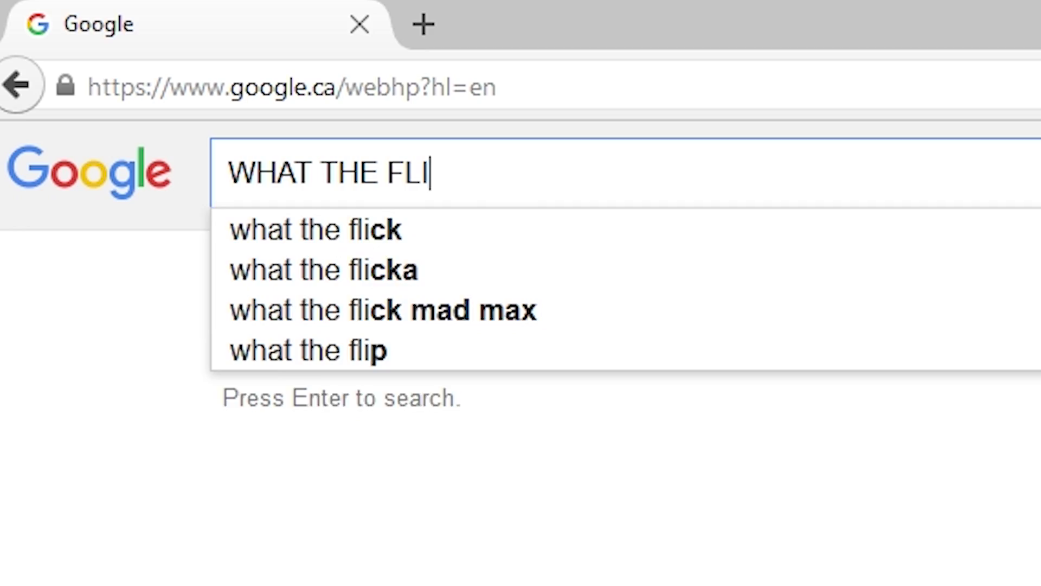
type("P IS GOING ON")
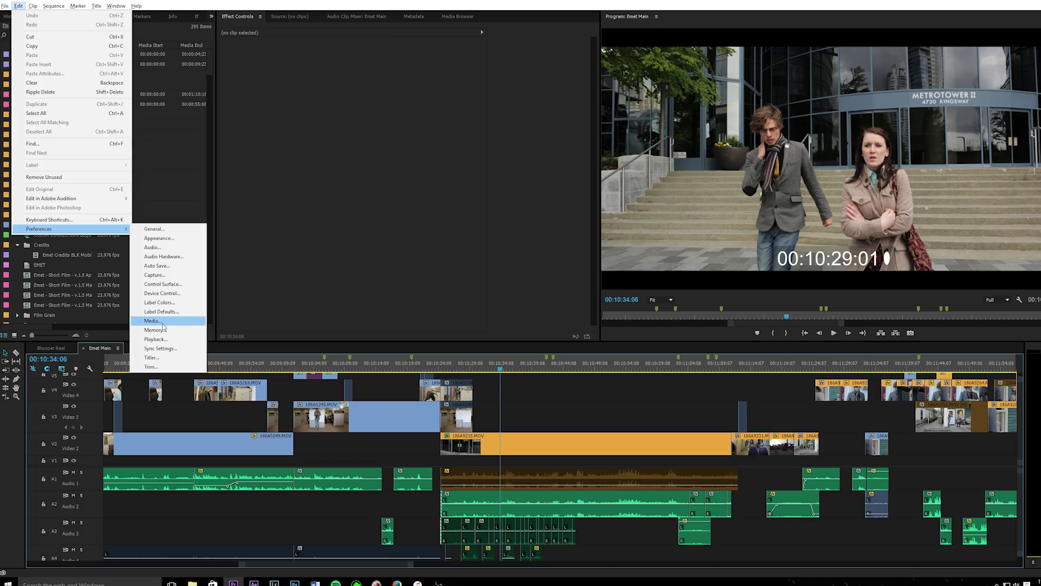
left_click(161, 323)
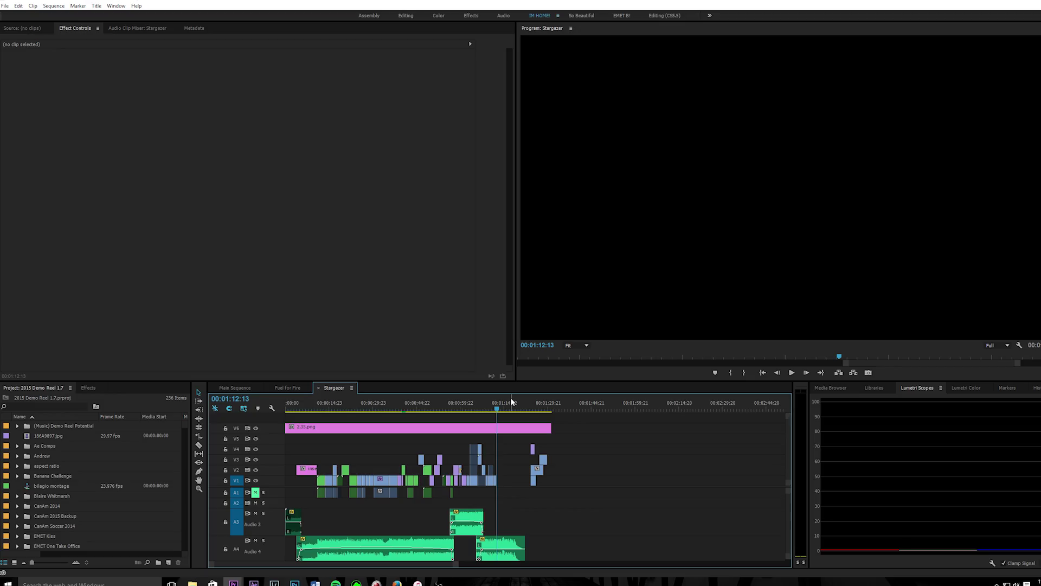
Set an out point at the playhead and open Export Settings for Stargazer.
key("o")
key("ctrl+m")
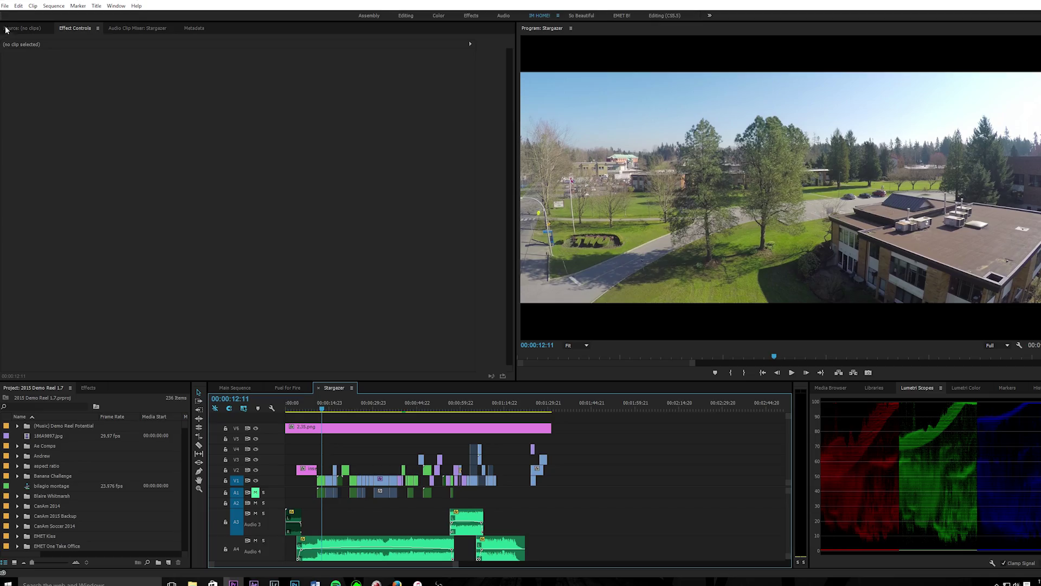
In Export Media, move the In point about three seconds in, making the source range Custom.
left_click(5, 6)
mouse_move(70, 244)
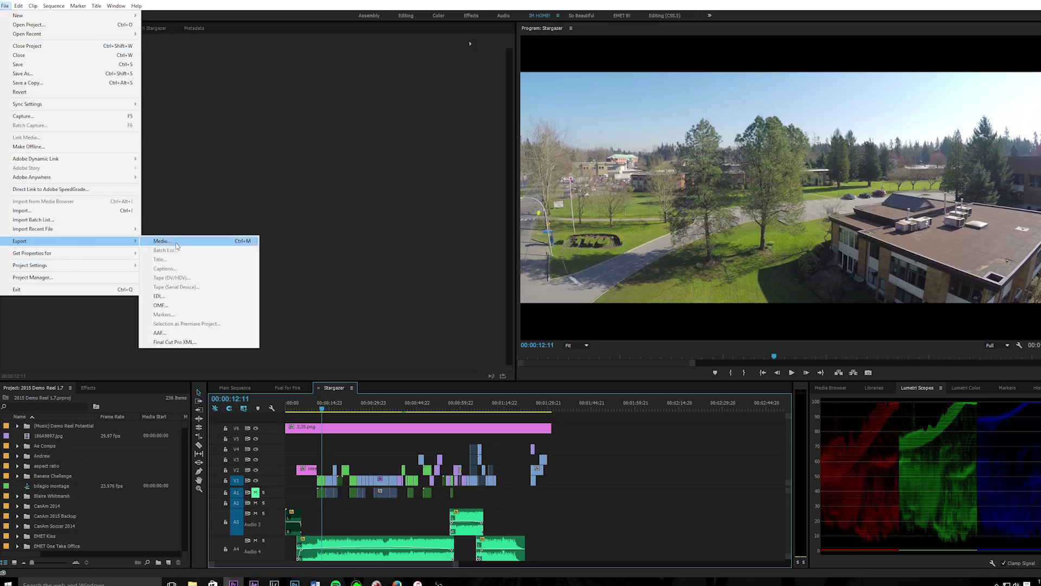
left_click(187, 241)
left_click_drag(329, 445, 300, 445)
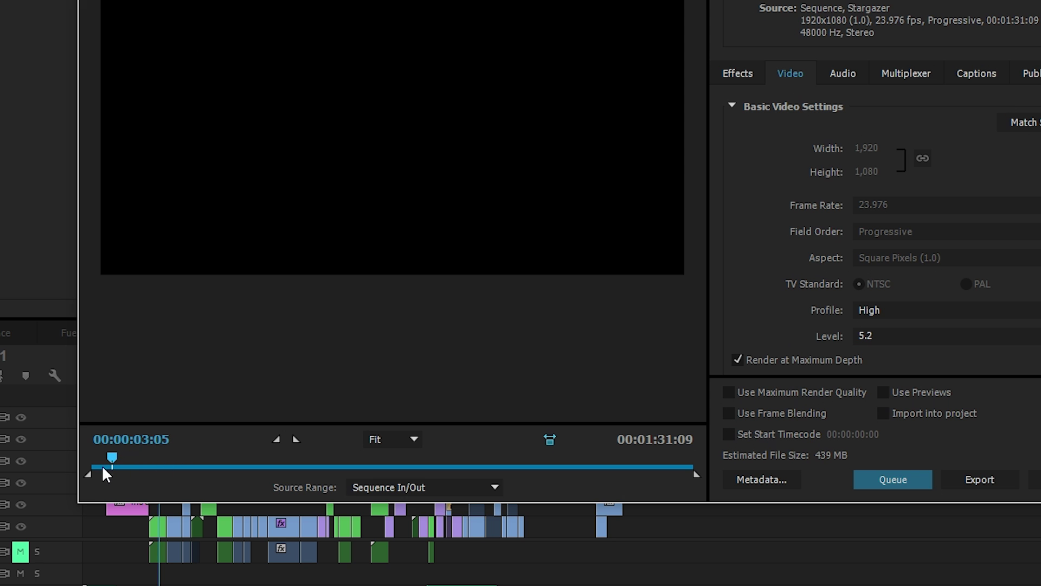
left_click_drag(89, 475, 110, 469)
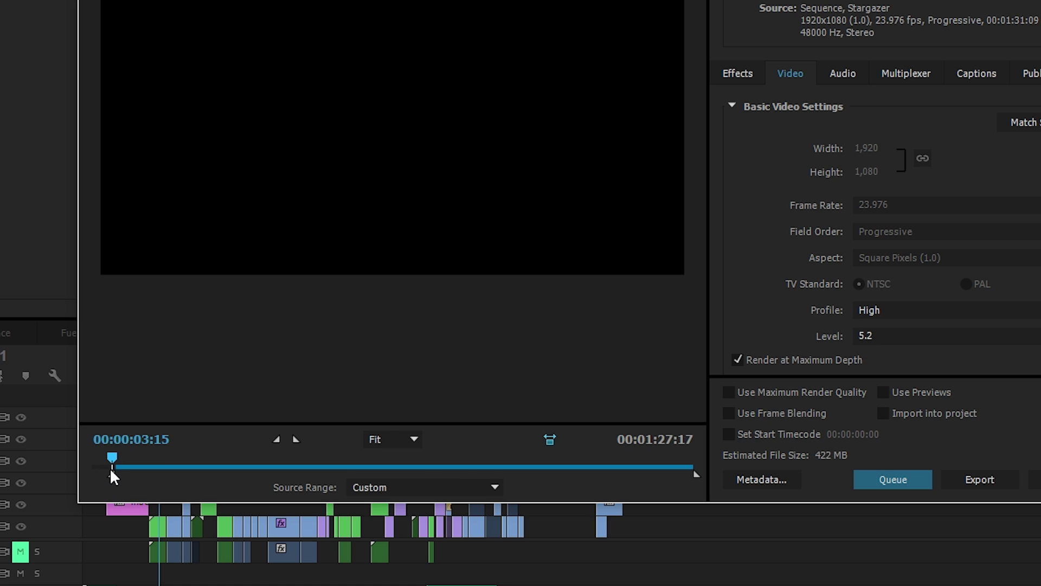
left_click(351, 467)
left_click_drag(458, 432, 571, 431)
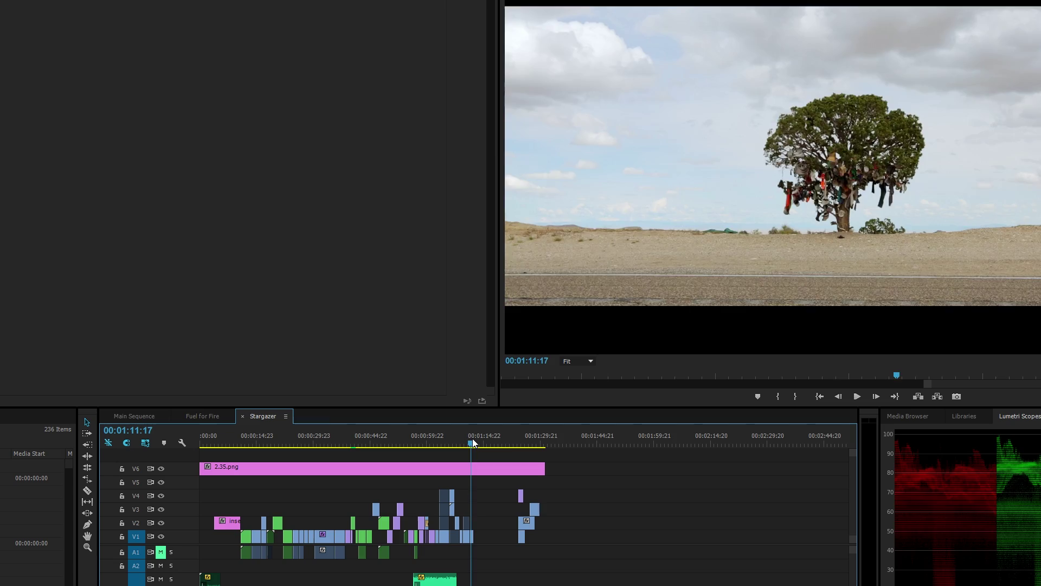
Move the playhead to 01:12:13 and reopen Export Settings with the custom range ending there.
left_click(474, 439)
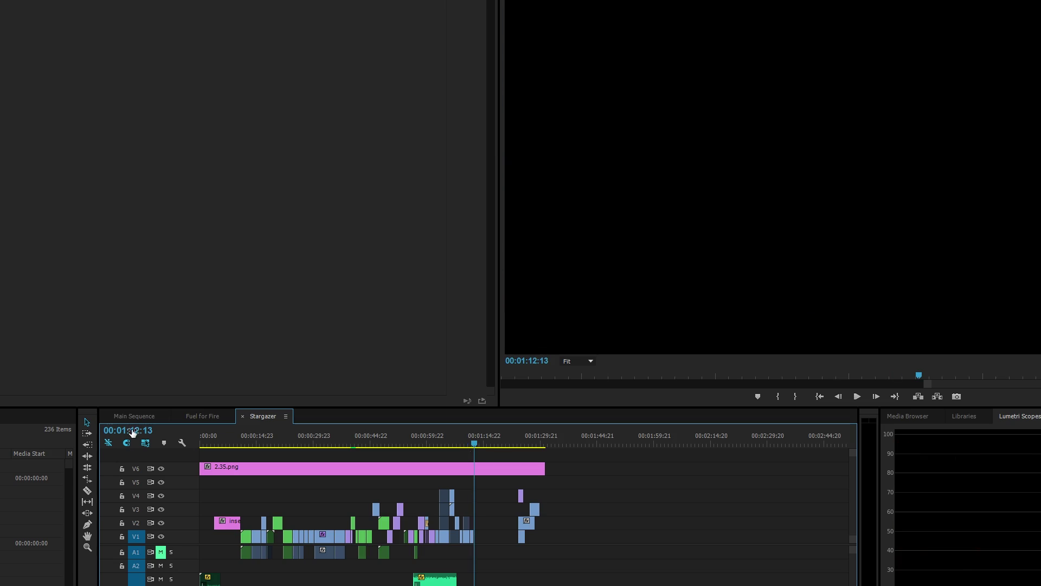
key("ctrl+m")
left_click(229, 477)
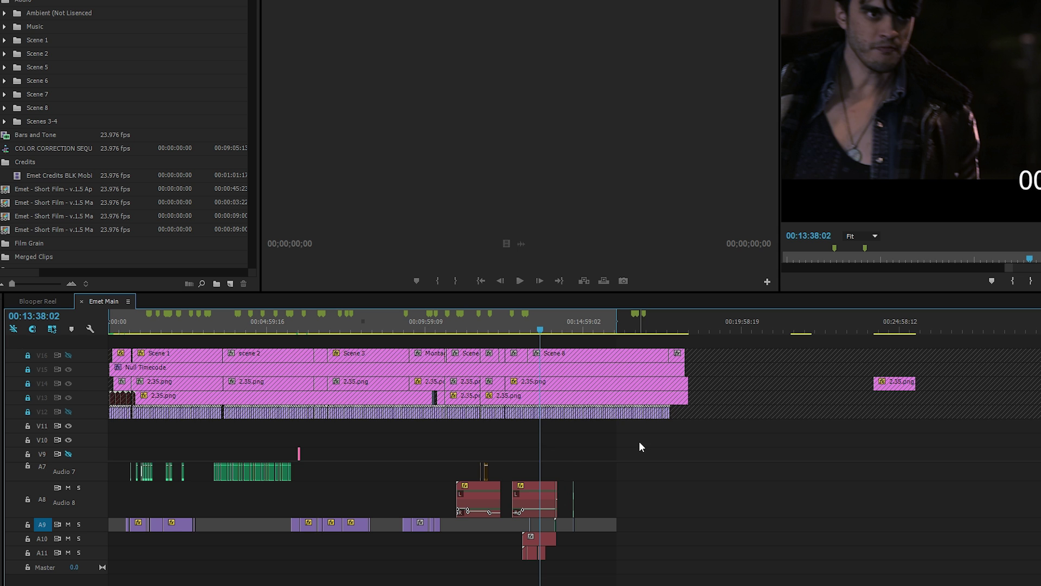
Select the V1 clips in Emet Main, zoom in, and Alt-drag copies onto V2.
scroll(639, 447, "down", 2)
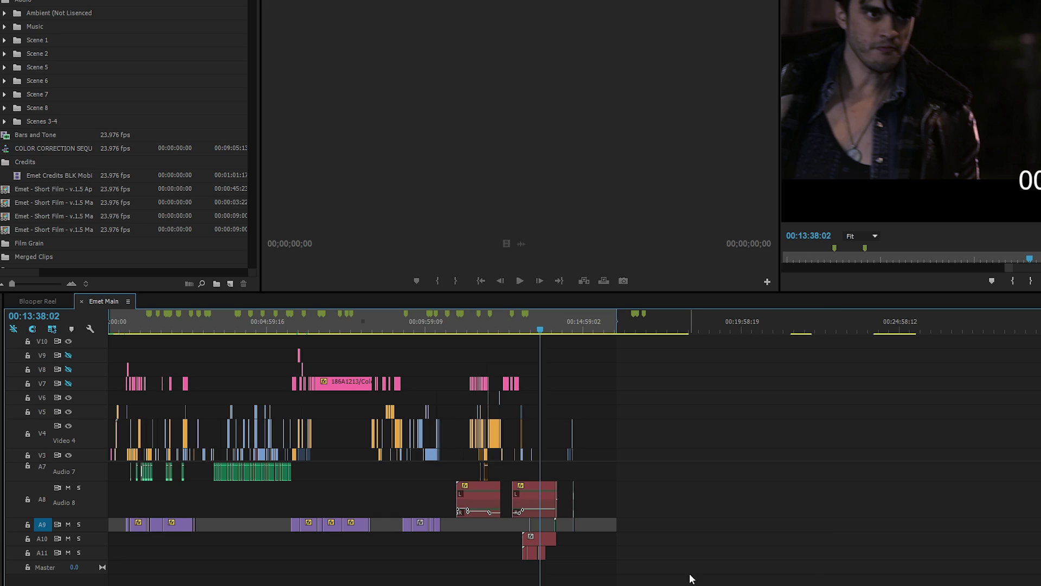
left_click_drag(691, 576, 122, 340)
key("equal")
key("equal")
key("equal")
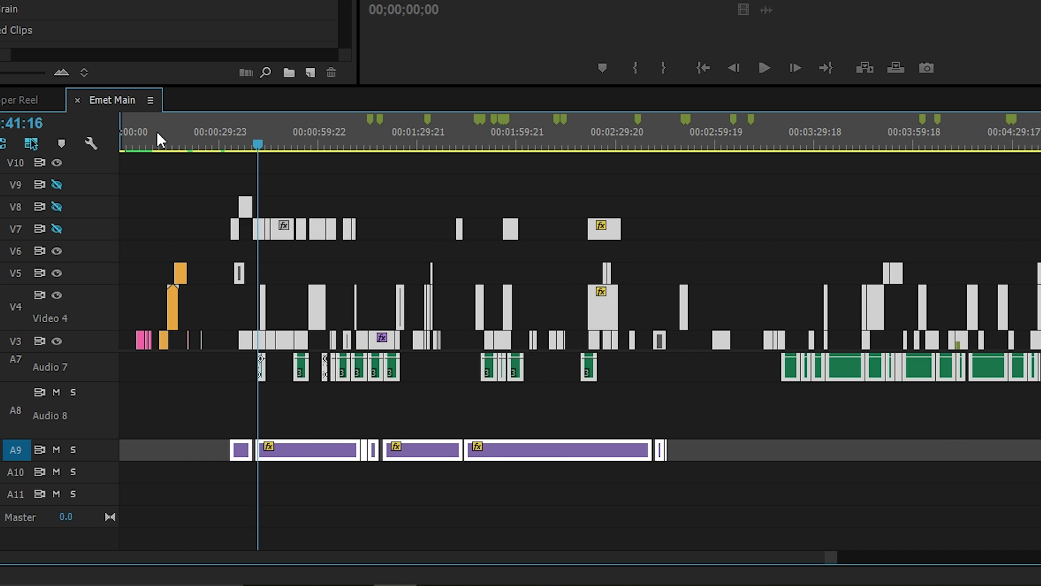
left_click_drag(578, 445, 499, 523)
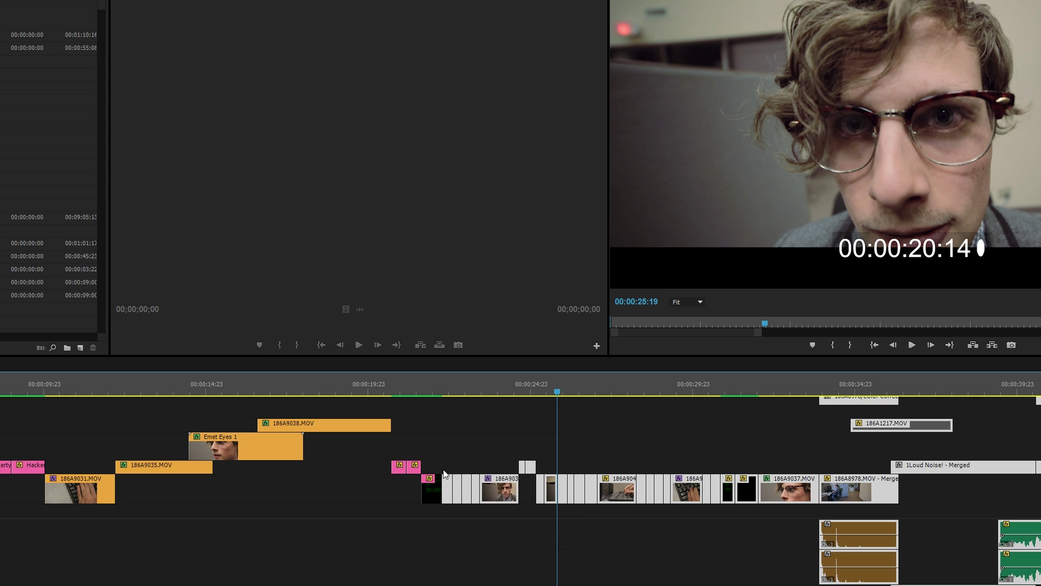
left_click_drag(444, 475, 442, 470)
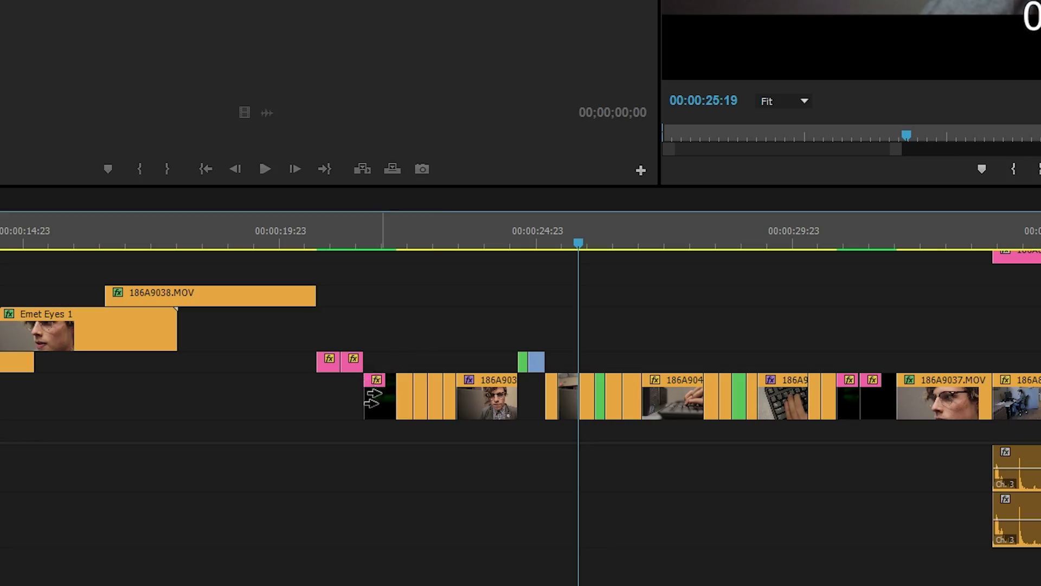
Zoom out to the whole Emet Main timeline and use Track Select Backward to grab Hackerty and all earlier clips.
left_click(373, 397)
key("backslash")
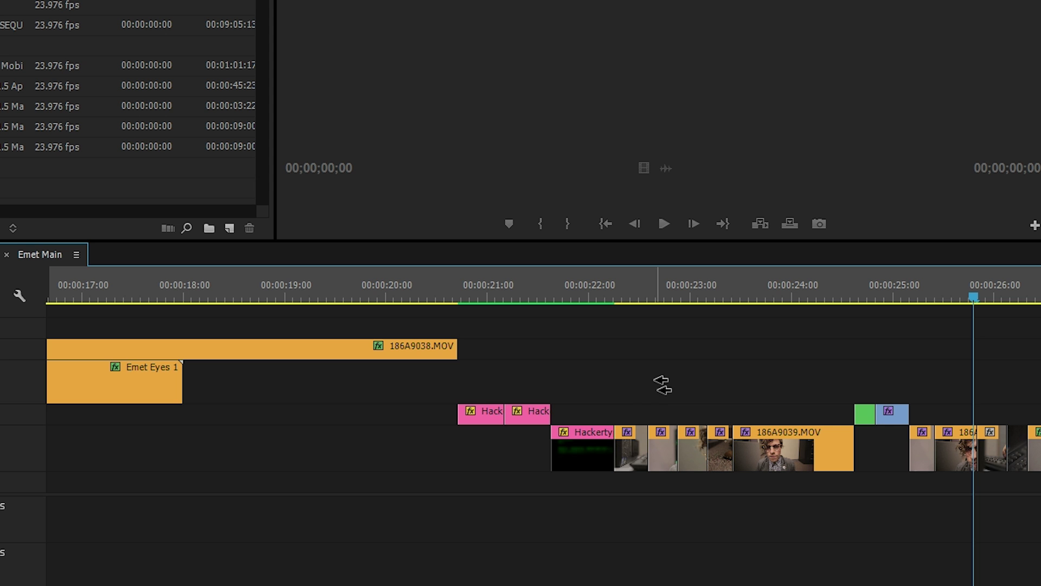
left_click(584, 451)
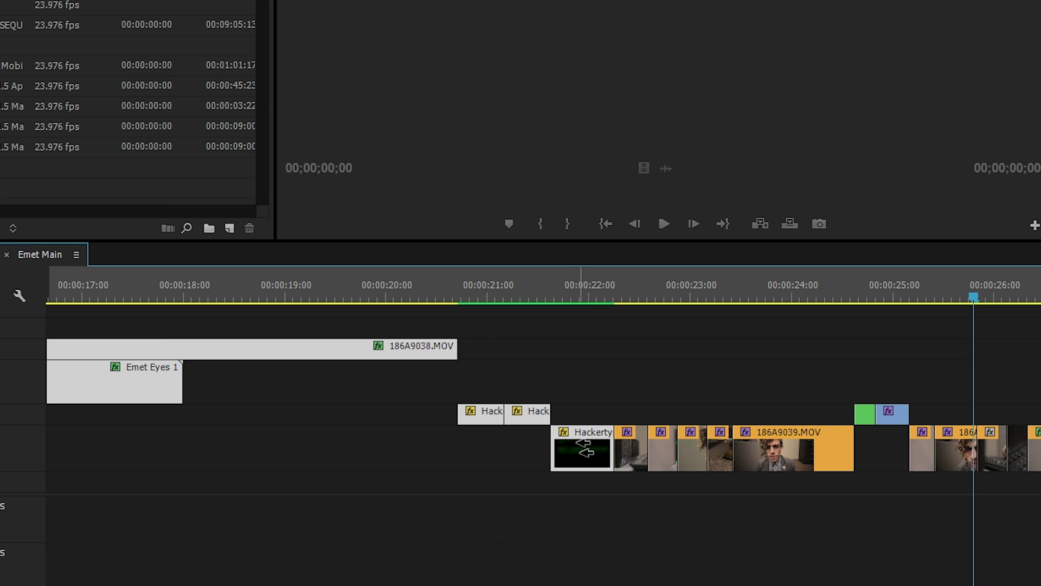